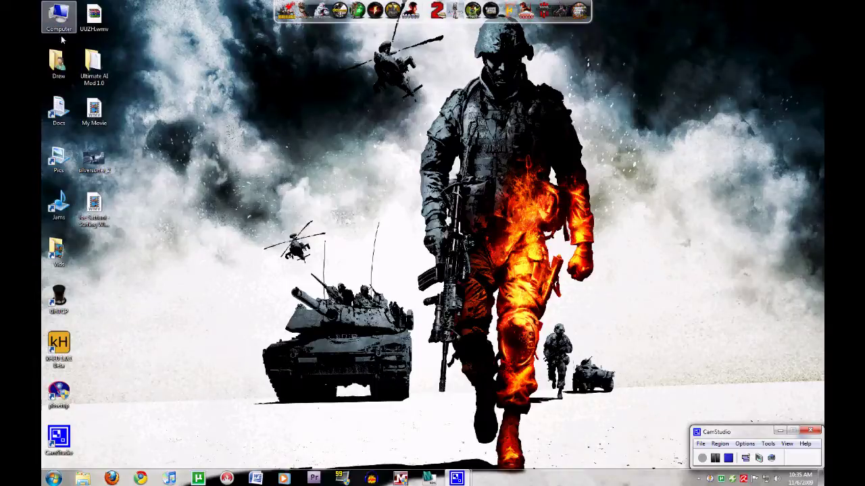
click(47, 478)
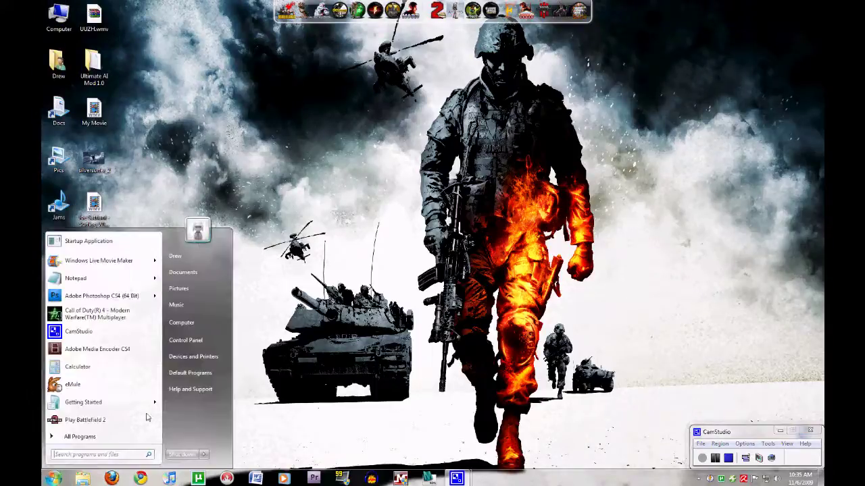
click(189, 318)
double_click(500, 159)
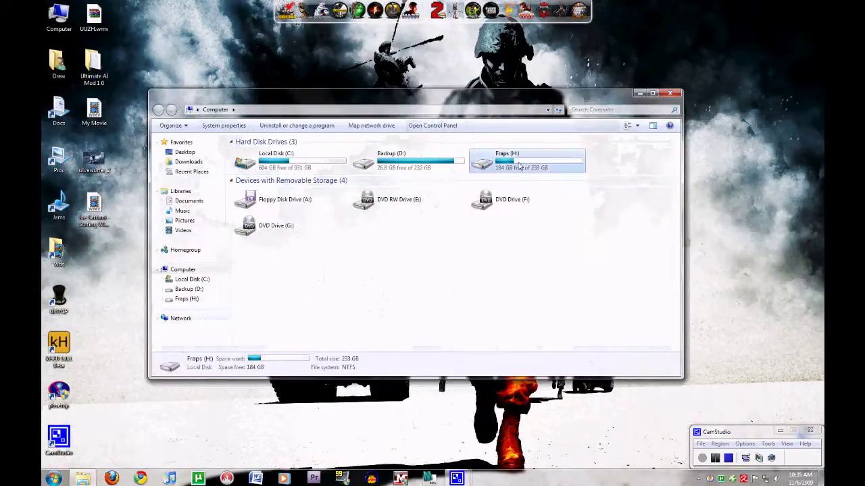
double_click(273, 164)
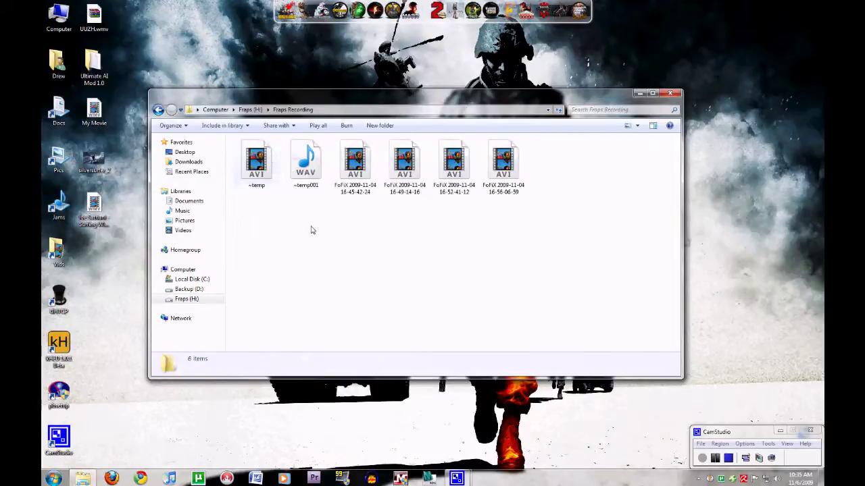
click(355, 166)
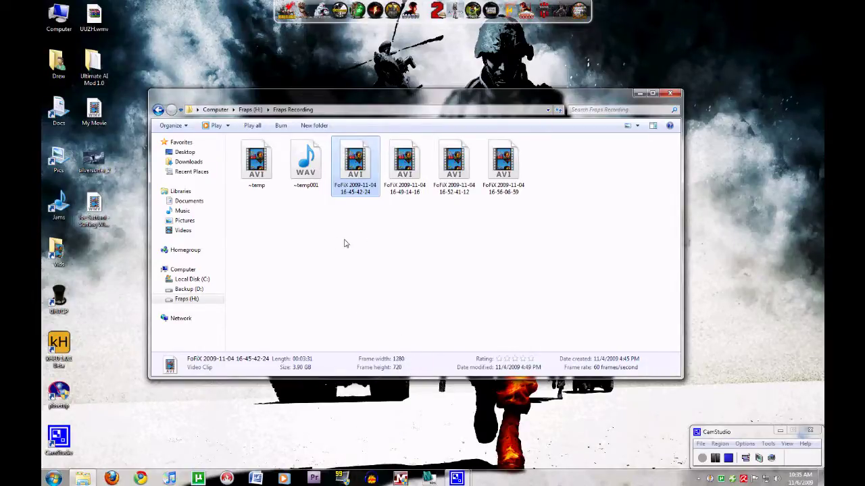
click(370, 238)
click(357, 177)
Open Windows Live Movie Maker with an empty movie project.
click(53, 478)
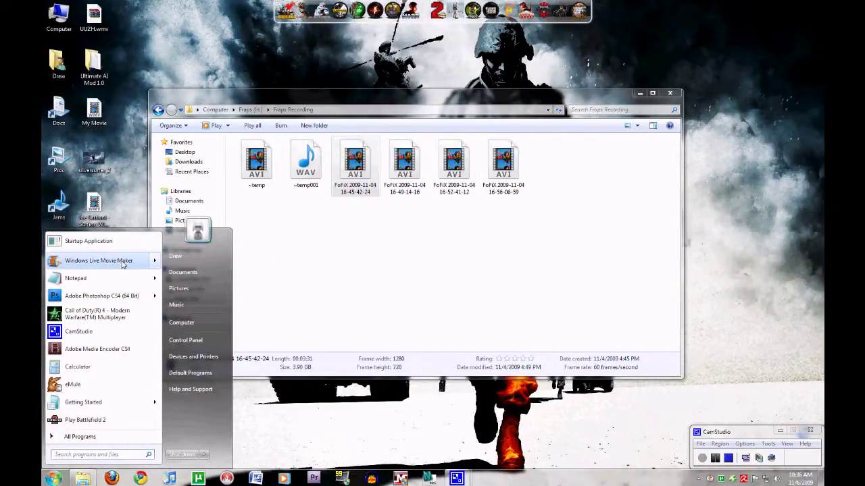
mouse_move(123, 265)
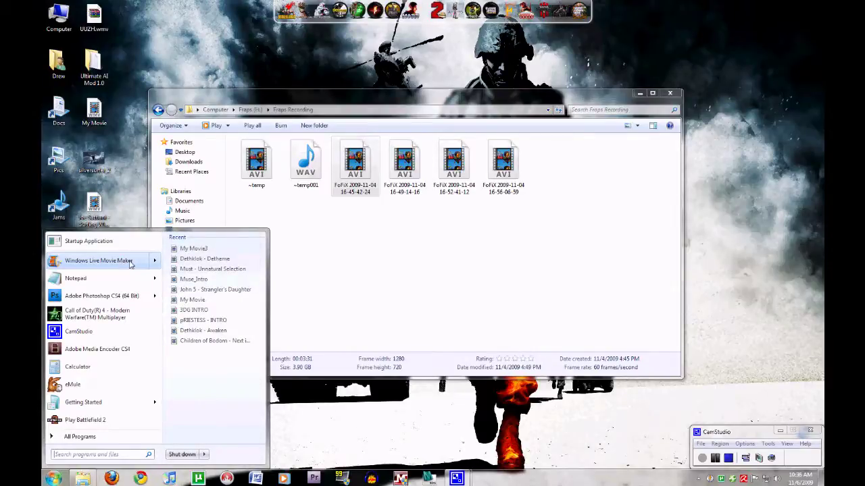
click(130, 263)
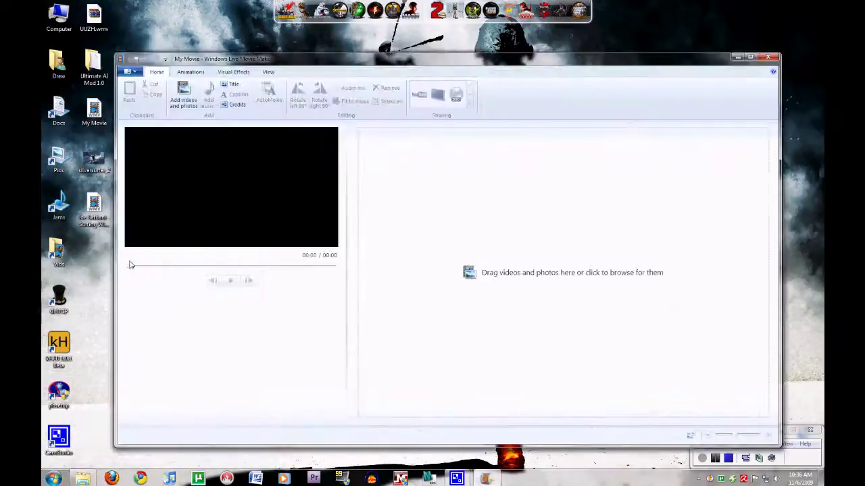
Add two FoFiX AVI recordings from the Fraps Recording folder to the movie project.
click(80, 478)
click(410, 247)
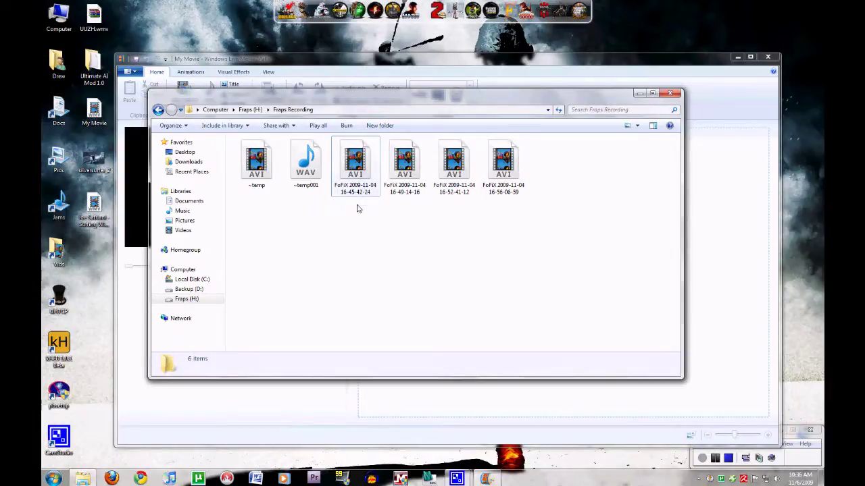
click(352, 172)
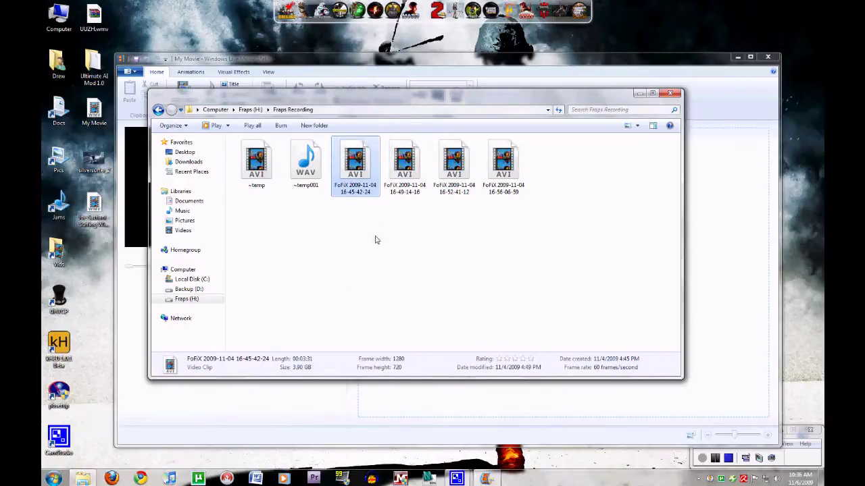
click(404, 177)
click(454, 174)
click(513, 177)
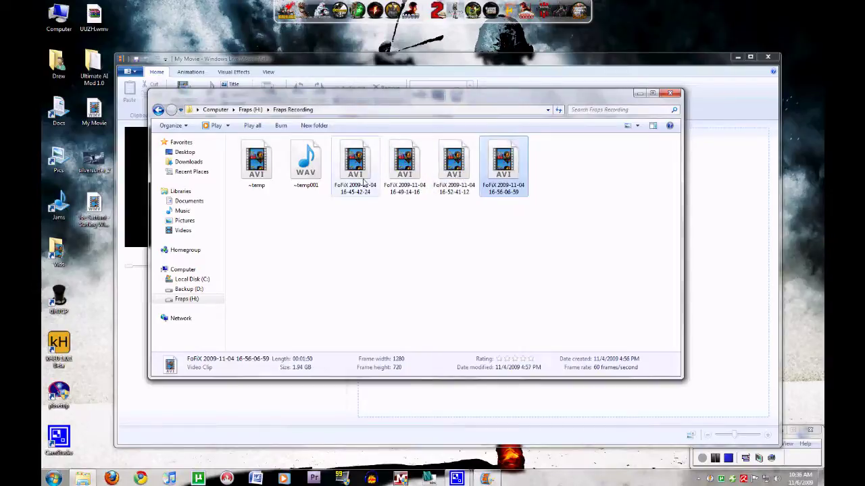
click(436, 241)
drag(420, 137, 710, 245)
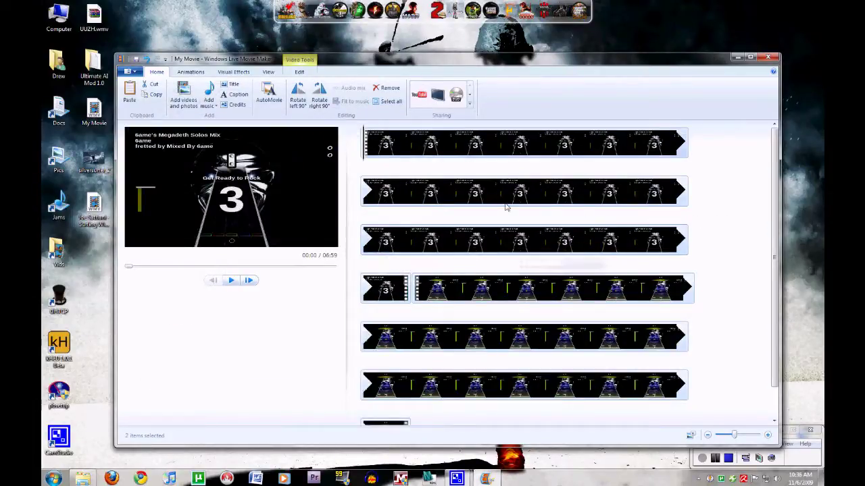
Examine the formats offered for saving the movie, including High-definition (720p).
click(134, 72)
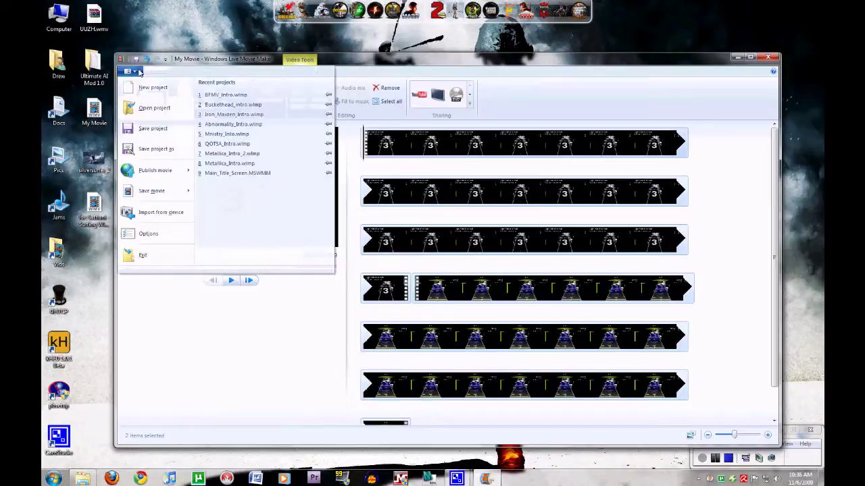
mouse_move(172, 192)
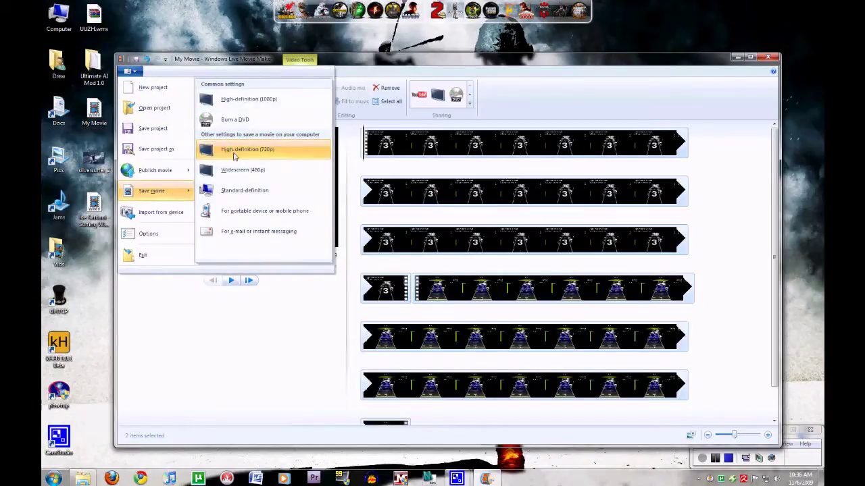
click(732, 195)
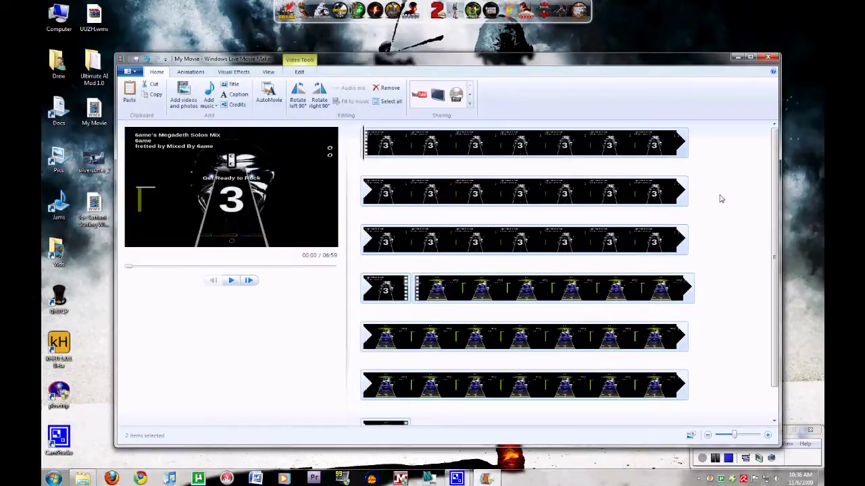
Close the movie project without saving its changes and close the Fraps Recording folder.
click(768, 59)
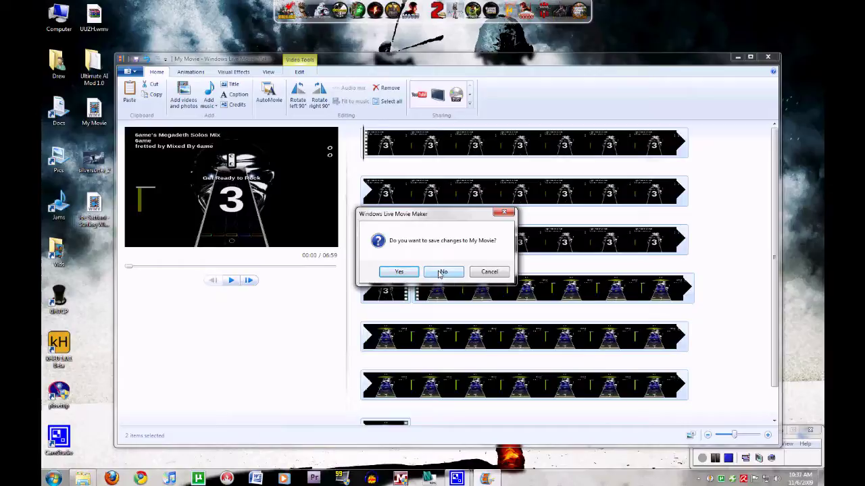
click(440, 273)
click(419, 292)
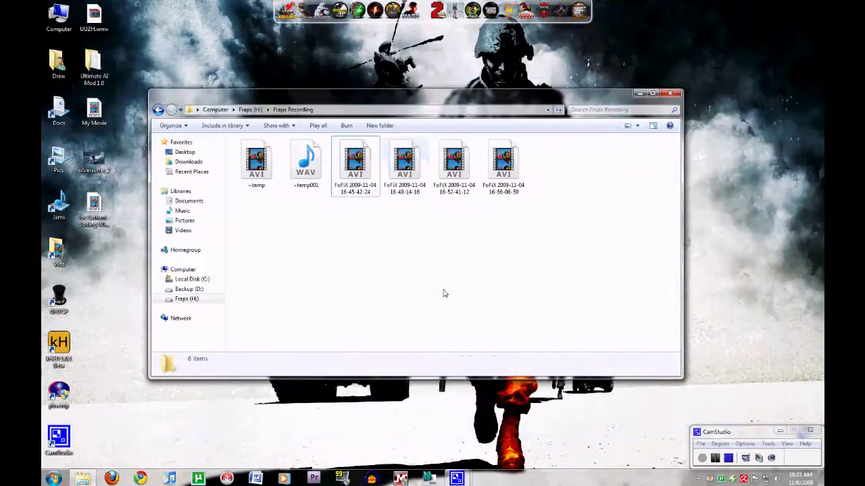
click(673, 91)
In Adobe Premiere Pro, create the project Untitled with HDV capture, overwriting the existing one, and add Sequence 01 with the DVCPROHD 720p 60p preset.
click(315, 479)
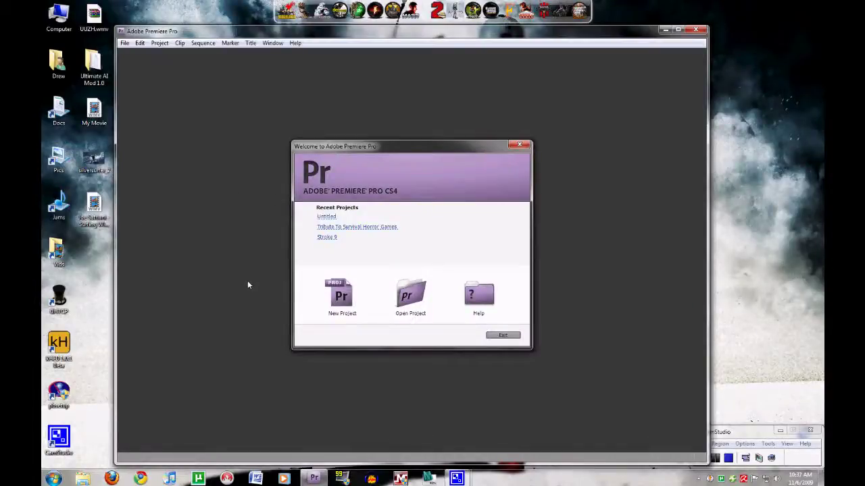
click(324, 295)
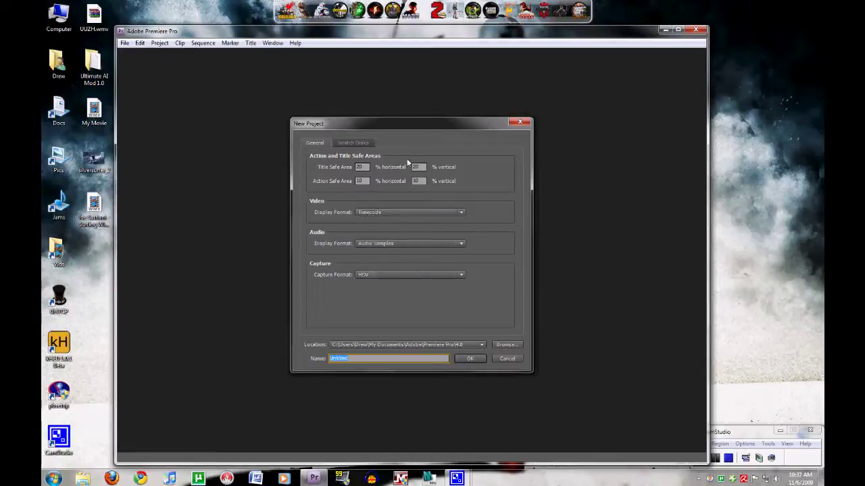
click(459, 275)
click(437, 306)
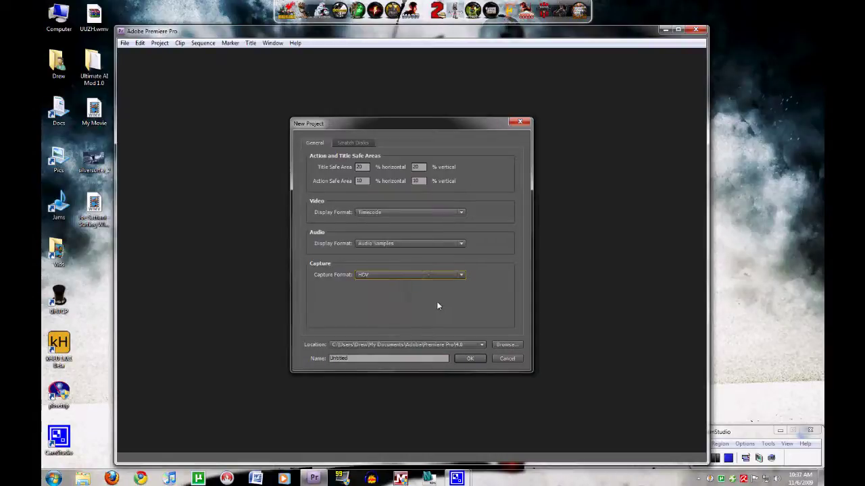
click(464, 359)
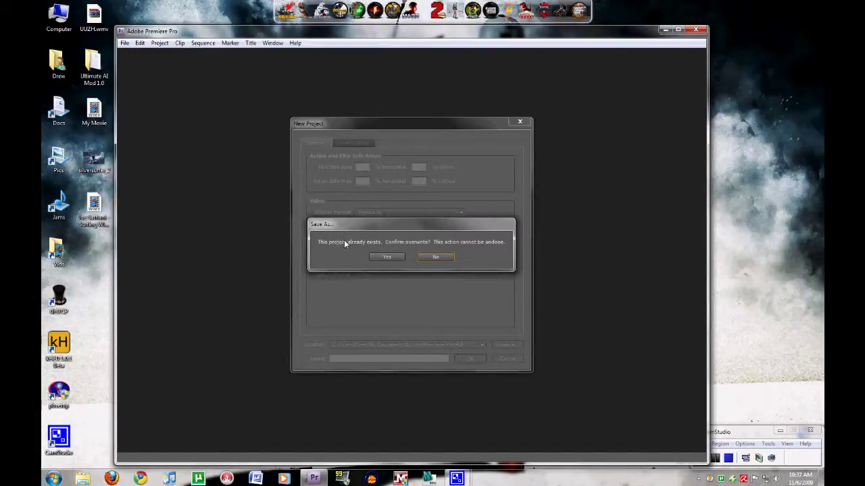
click(379, 258)
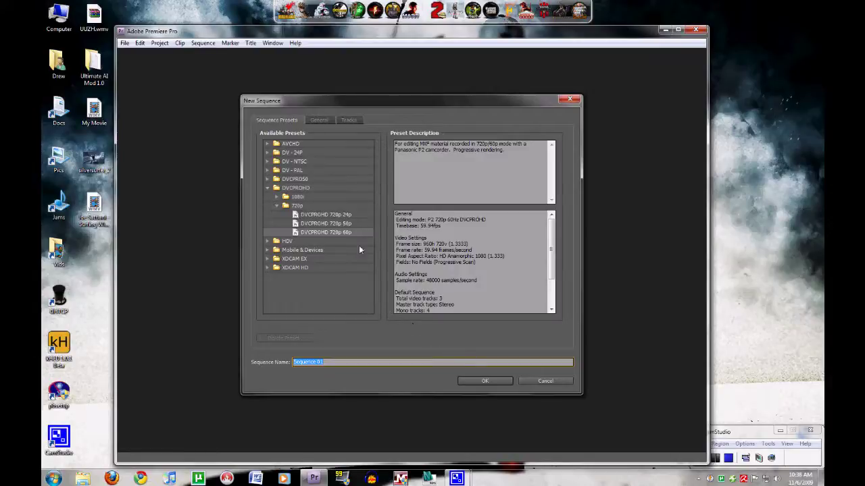
click(476, 382)
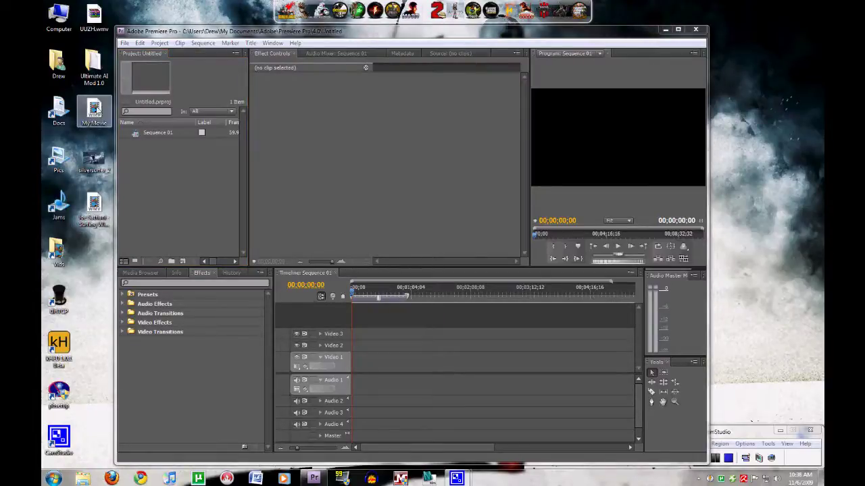
Preview the My Movie video and the silversurfer_2 image from the desktop, closing each one after viewing.
double_click(95, 110)
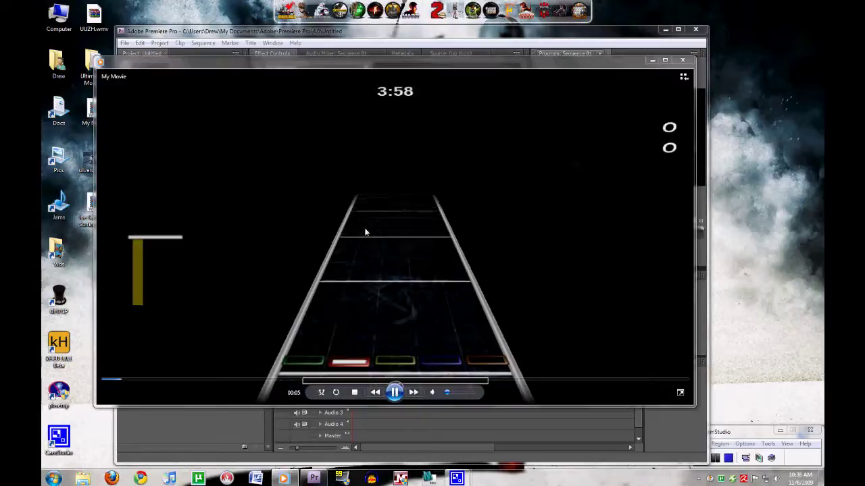
click(683, 60)
click(95, 160)
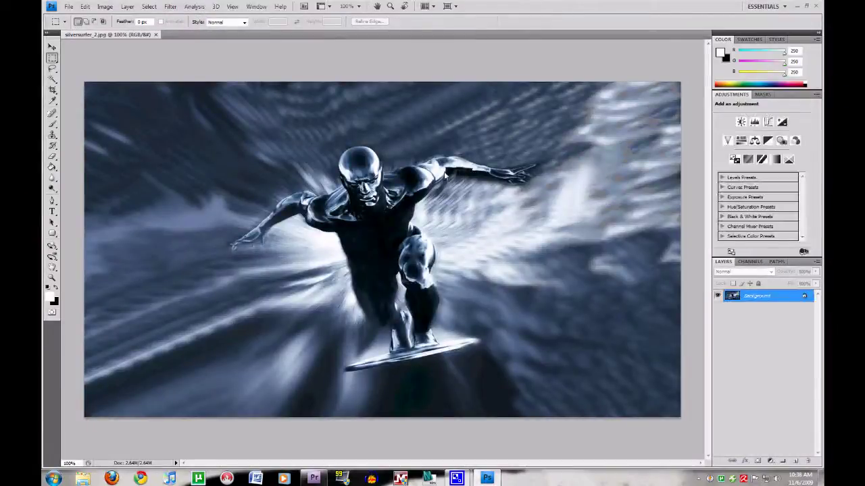
click(813, 8)
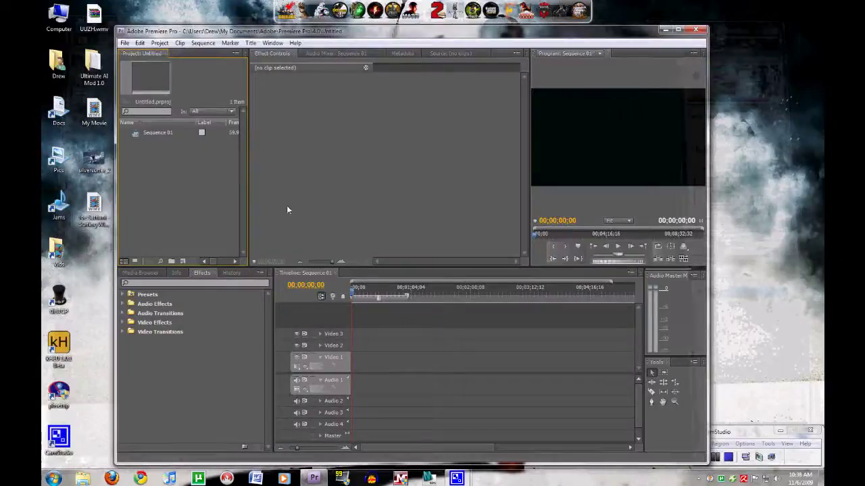
Import My Movie.wmv and silversurfer_2.jpg from the desktop into the project.
drag(79, 92, 107, 174)
drag(94, 112, 169, 191)
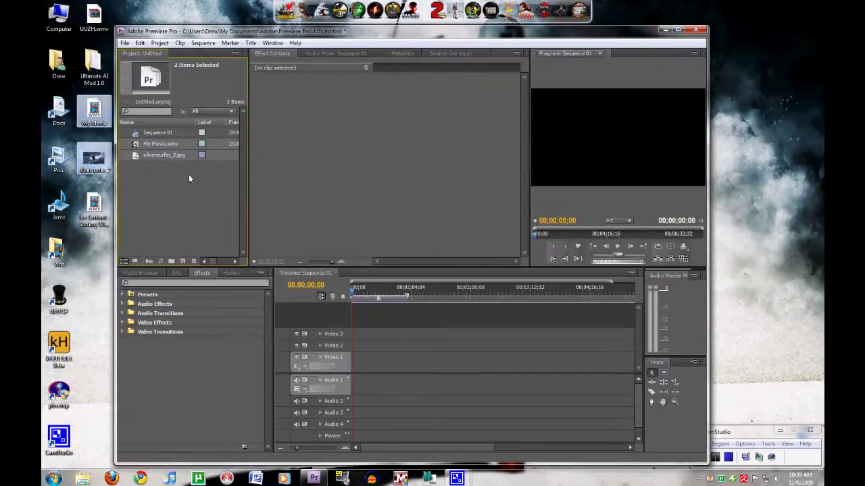
click(156, 191)
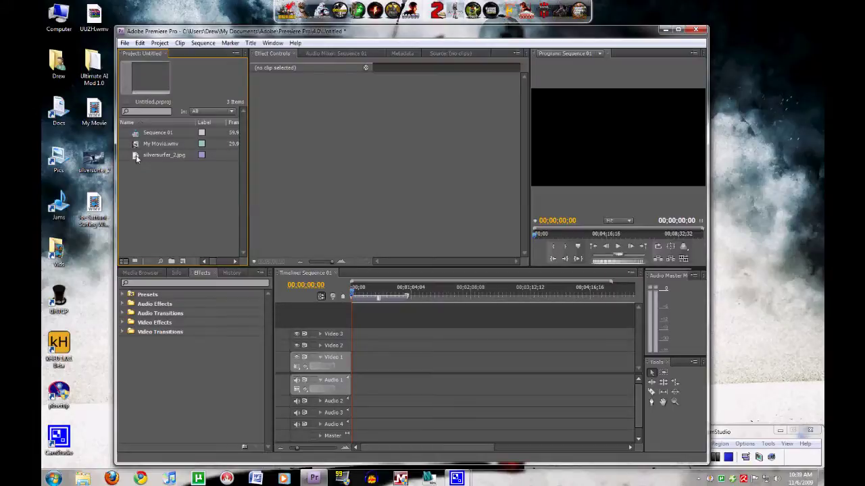
Place silversurfer_2.jpg on the Video 1 track and extend the clip to end at about 00;03;07.
double_click(136, 156)
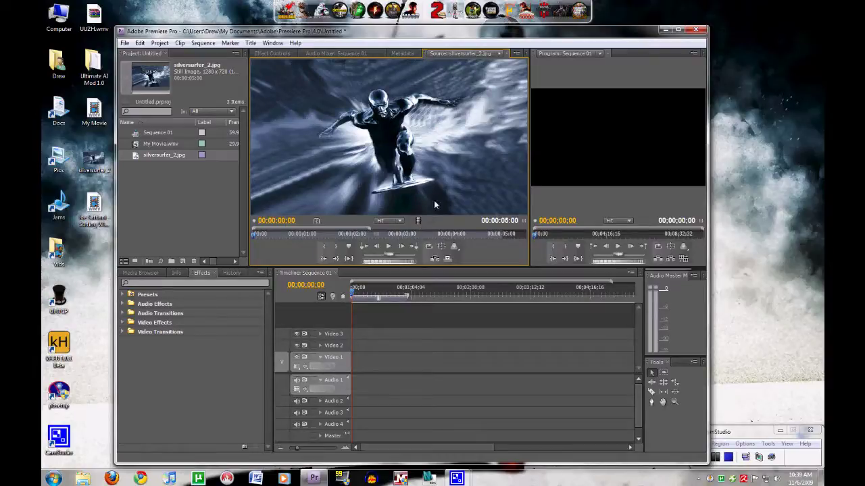
drag(411, 277, 524, 365)
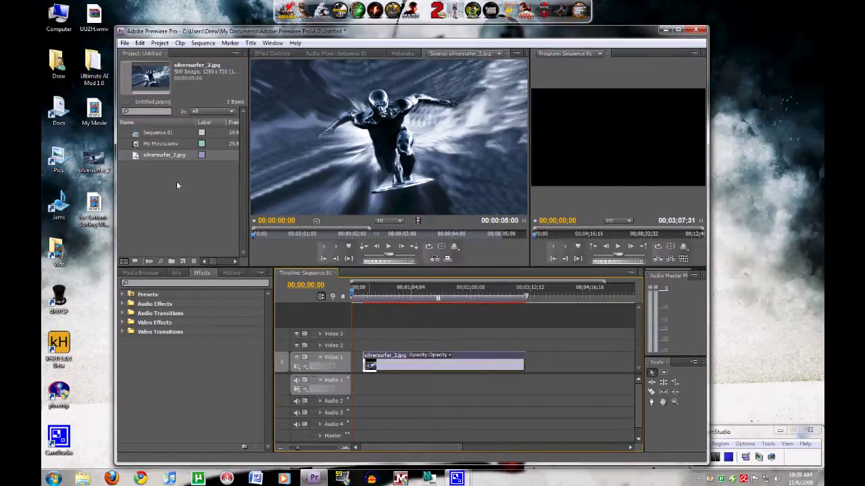
Target the Video 2 track and place only the video of My Movie.wmv on it, starting at 00;00;00;00.
click(343, 348)
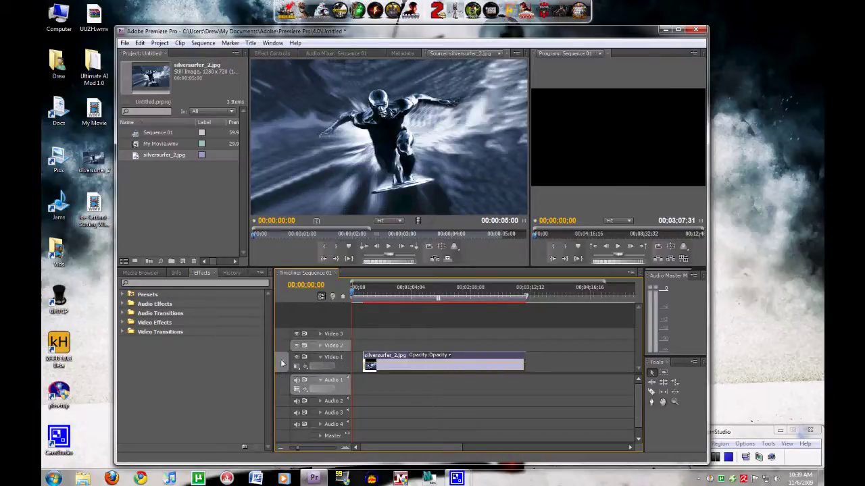
drag(282, 360, 280, 345)
double_click(135, 144)
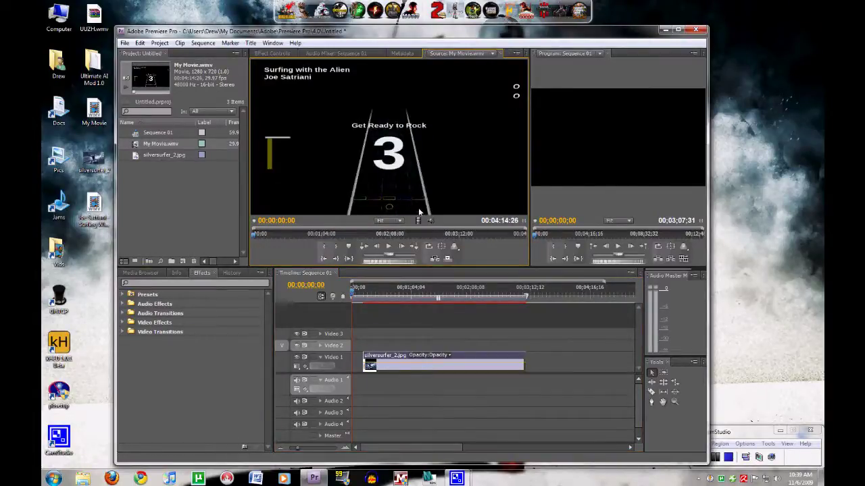
drag(419, 222, 356, 346)
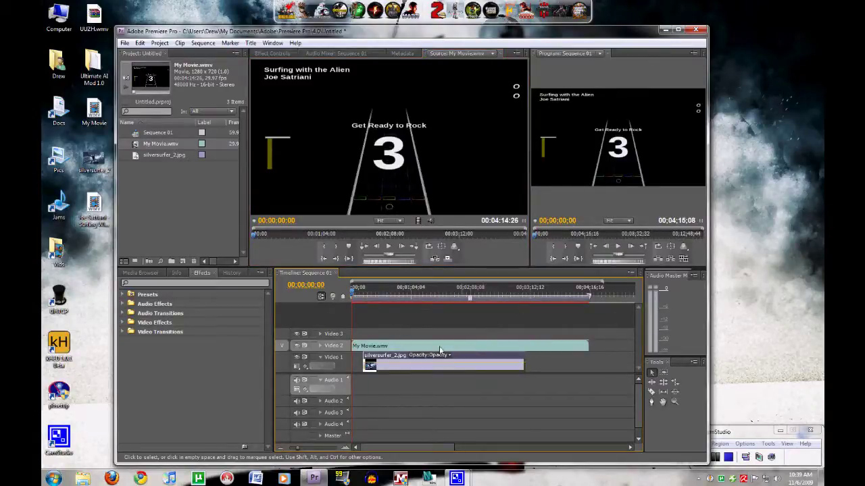
Place only the audio of My Movie.wmv on a new Audio 5 track, starting at the beginning of the sequence.
click(437, 242)
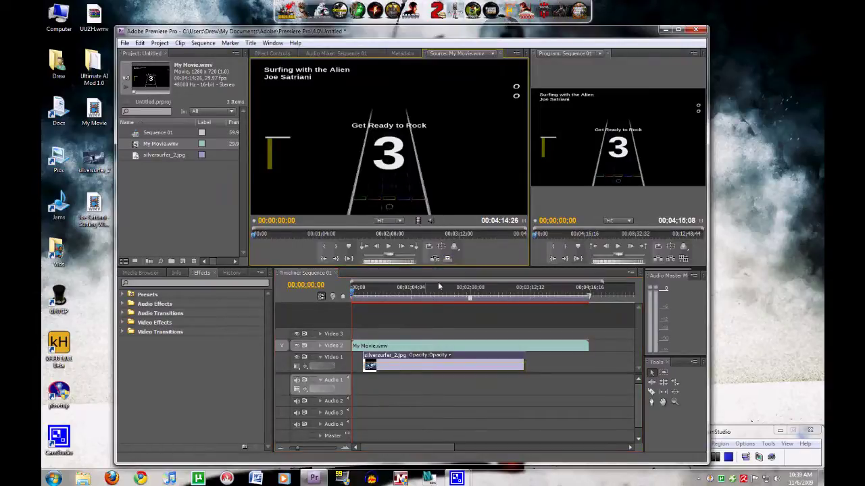
drag(368, 412, 353, 436)
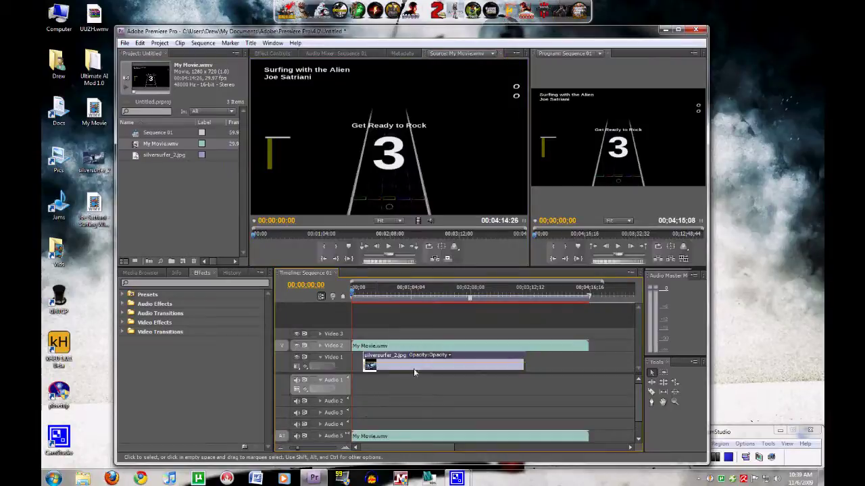
click(419, 226)
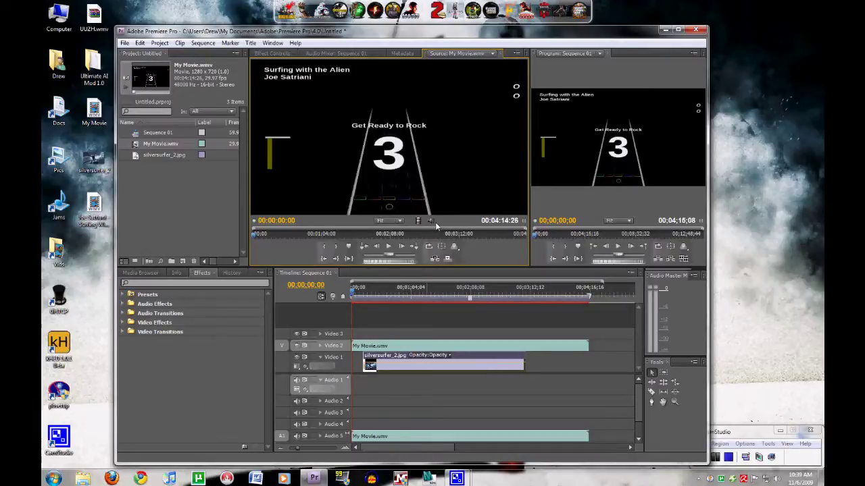
Apply the Color Key video effect from the Keying group to the My Movie.wmv clip on the Video 2 track.
click(375, 345)
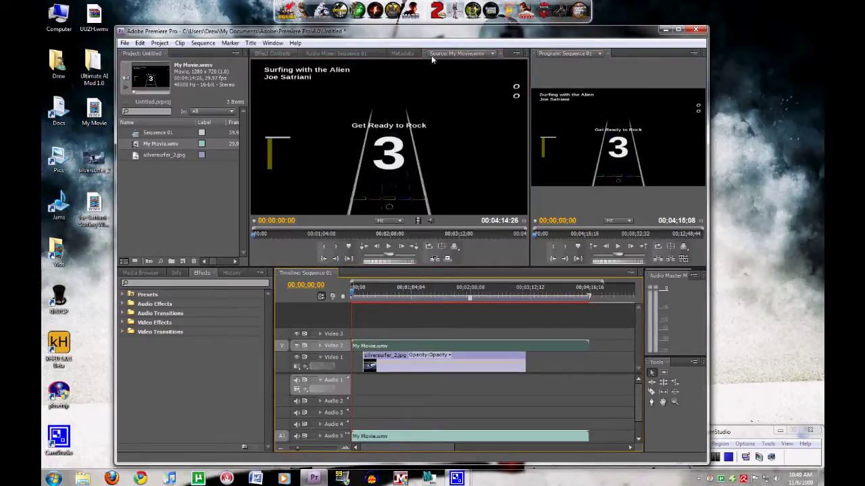
click(272, 54)
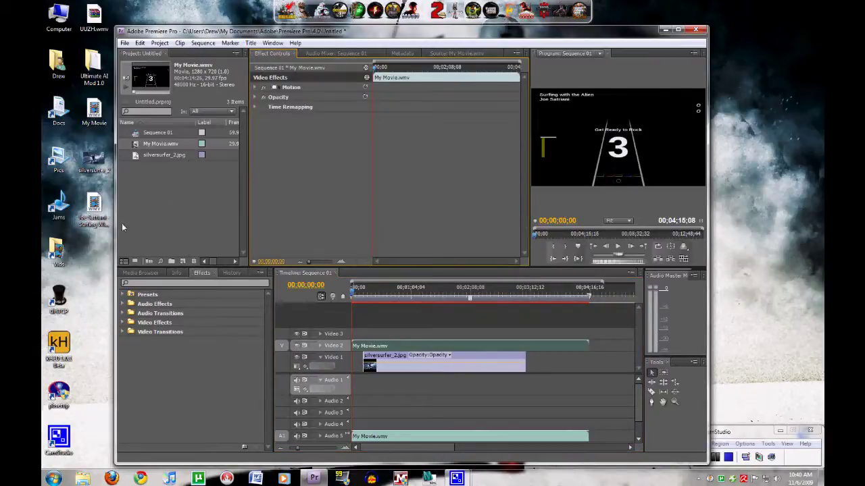
click(124, 323)
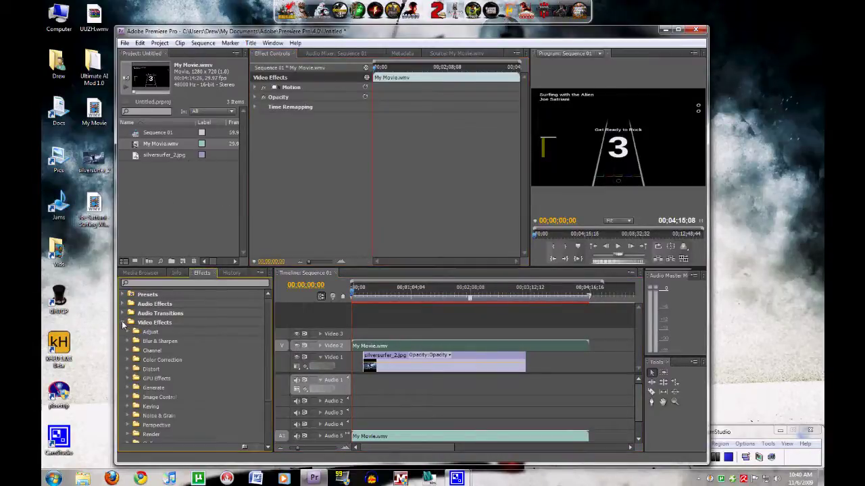
click(127, 407)
scroll(199, 388, down, 3)
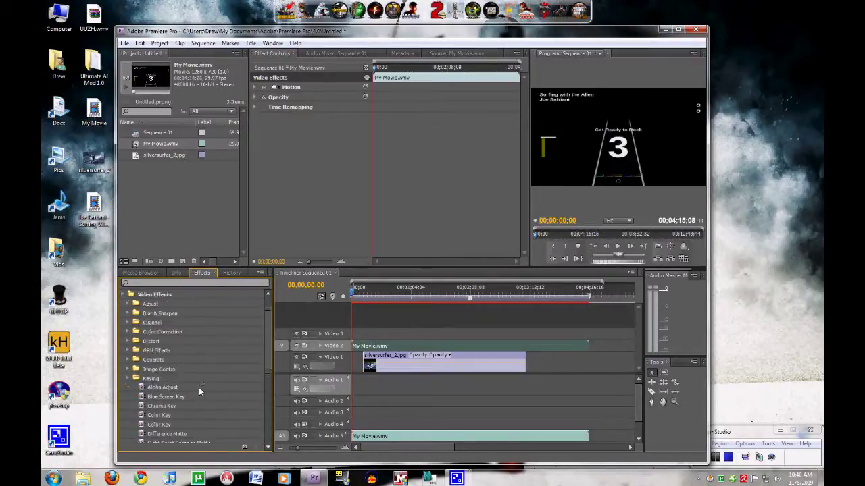
click(141, 398)
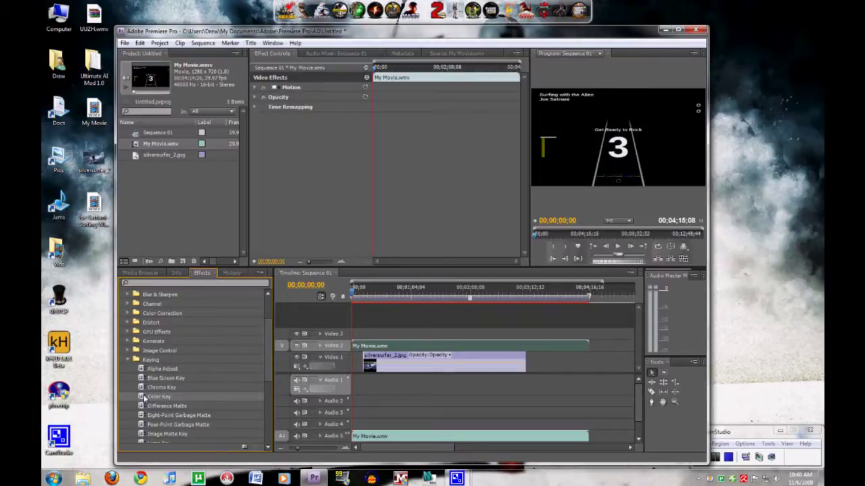
drag(248, 232, 306, 150)
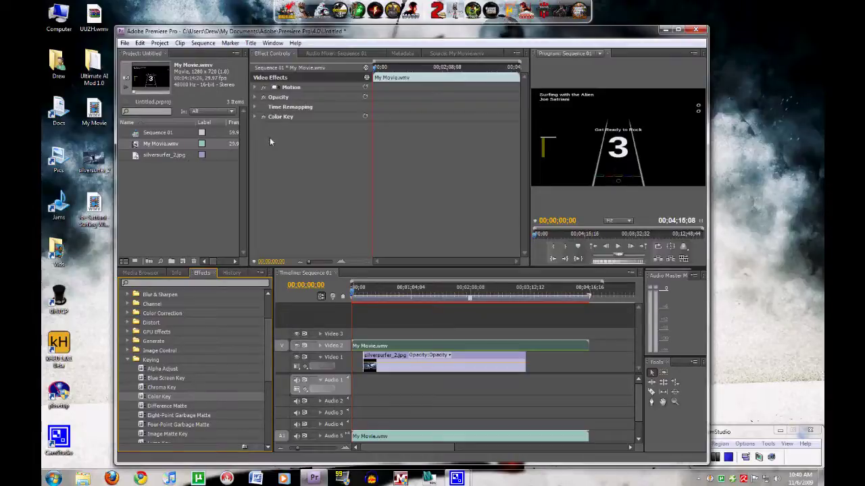
Expand the Color Key parameters, including Color Tolerance, Edge Thin and Edge Feather, and set the Key Color to black.
click(272, 141)
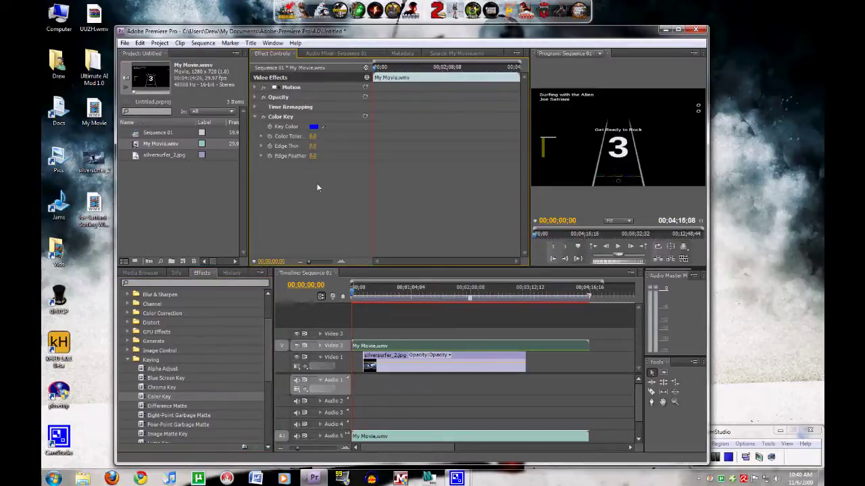
click(261, 136)
click(262, 137)
click(262, 136)
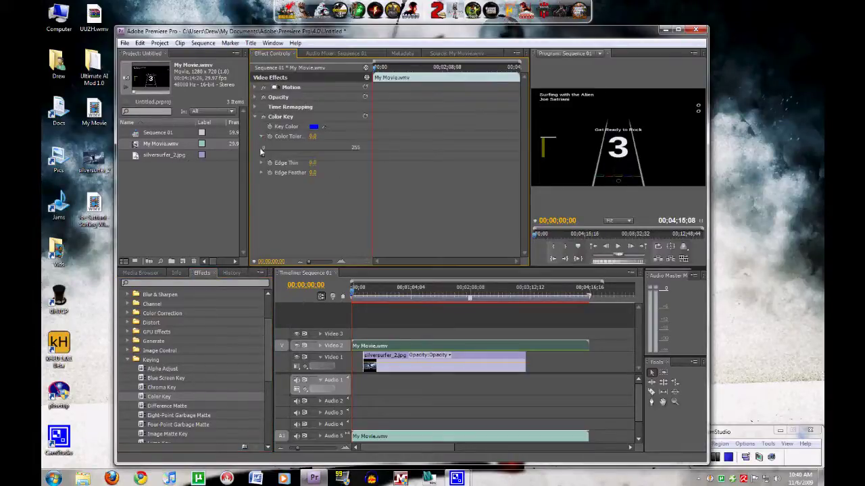
click(262, 163)
click(261, 189)
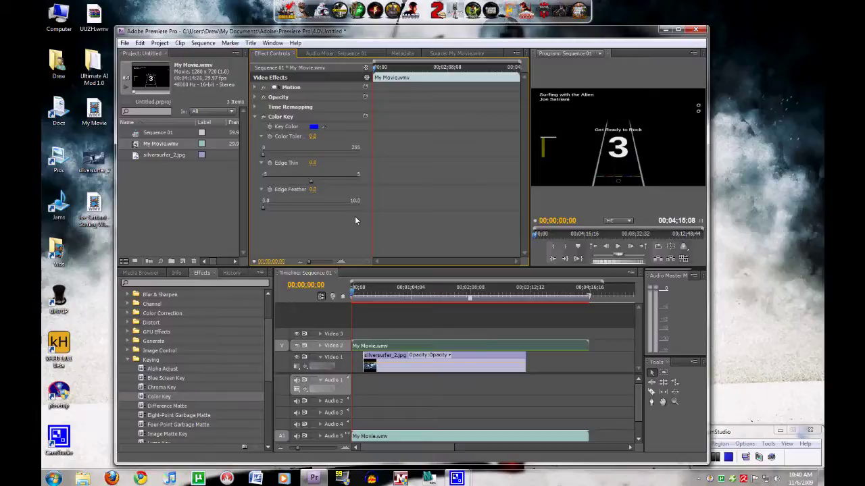
click(314, 127)
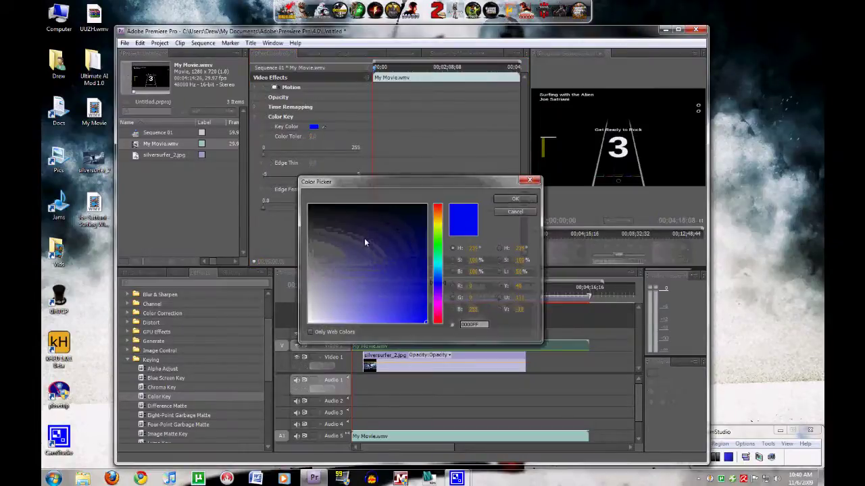
click(424, 206)
click(515, 198)
Preview the sequence at 00;00;40;28 and set Color Key's Edge Feather to 10.0, with Color Tolerance and Edge Thin at 0.
drag(352, 295, 390, 298)
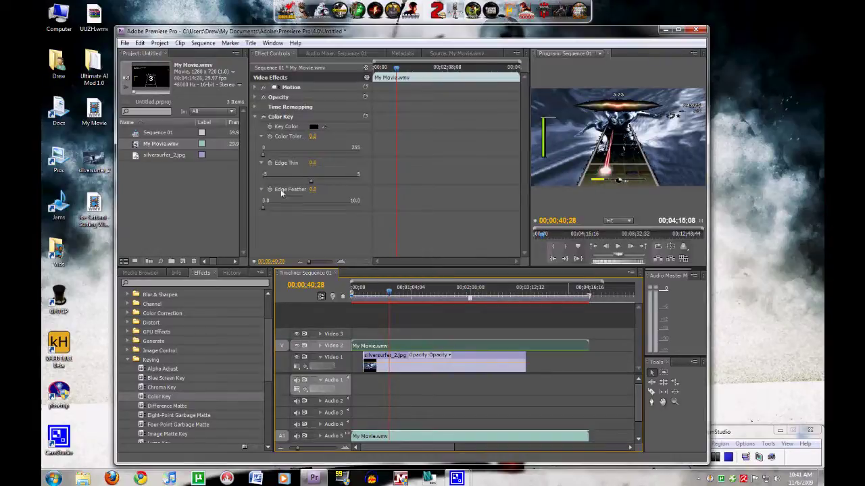
drag(263, 210, 360, 212)
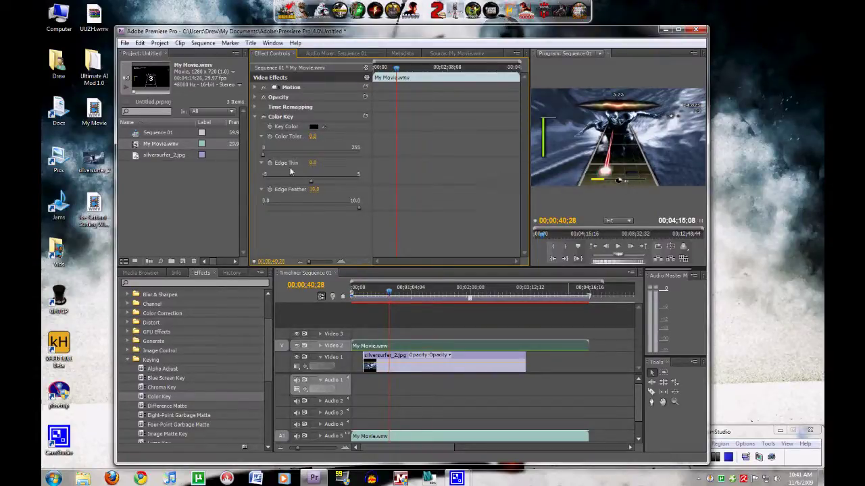
drag(263, 159, 282, 157)
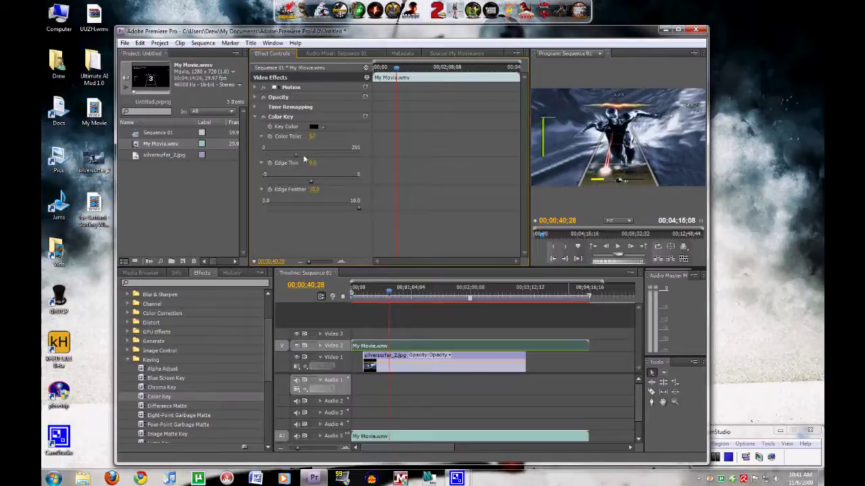
mouse_move(311, 183)
mouse_down()
mouse_move(342, 180)
mouse_move(257, 179)
mouse_move(311, 184)
mouse_up()
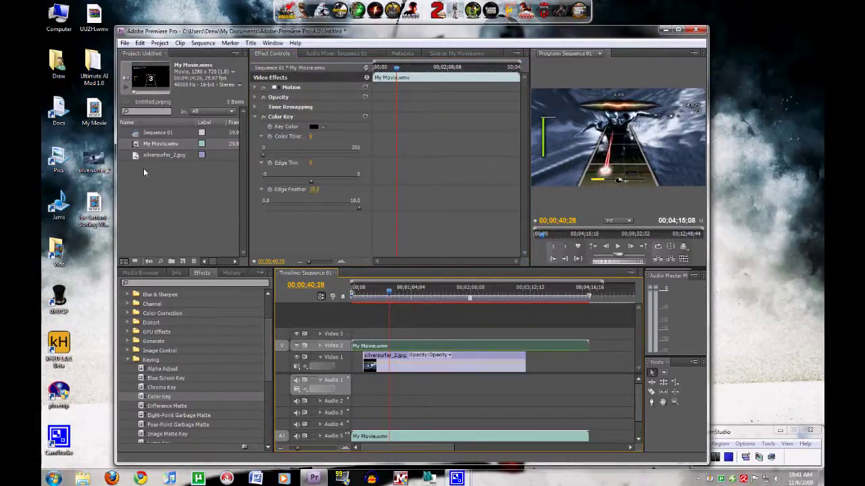
Export the sequence as Windows Media at 1280x720 and 30 fps, sending it to the Adobe Media Encoder queue.
click(125, 43)
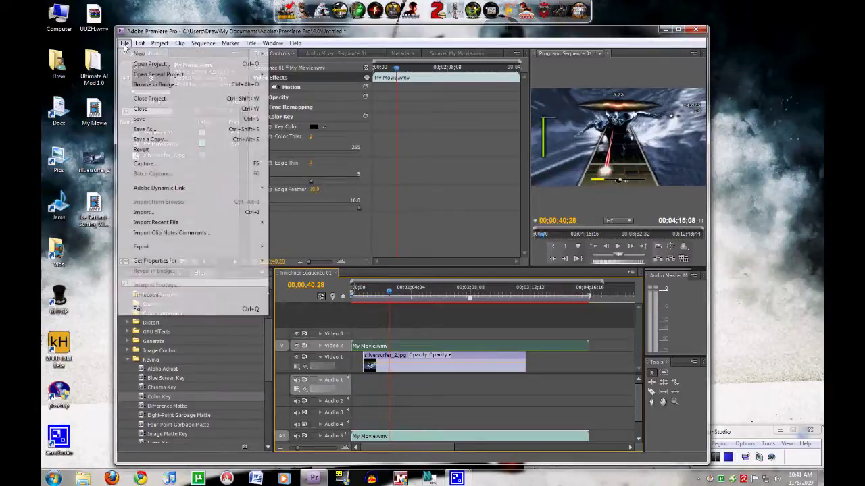
mouse_move(237, 251)
click(304, 247)
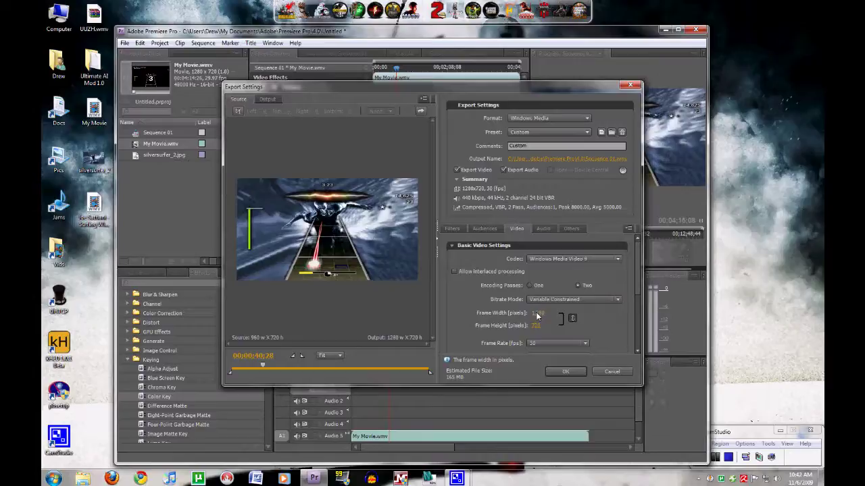
click(586, 345)
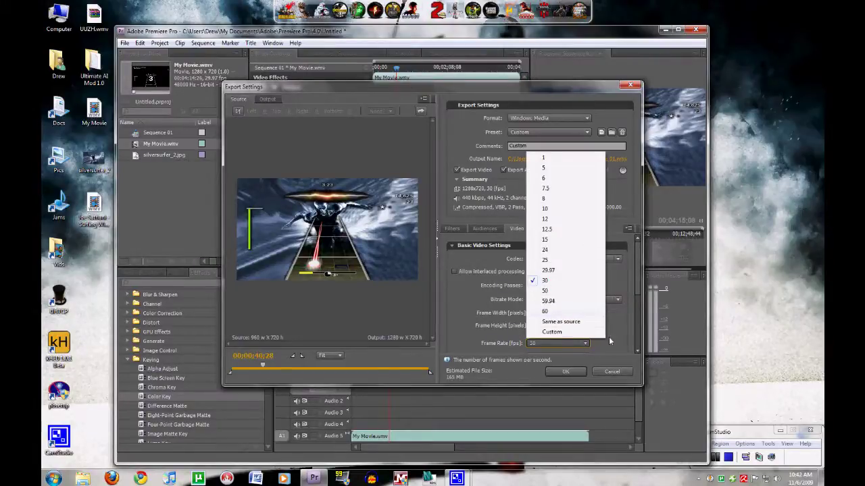
click(589, 341)
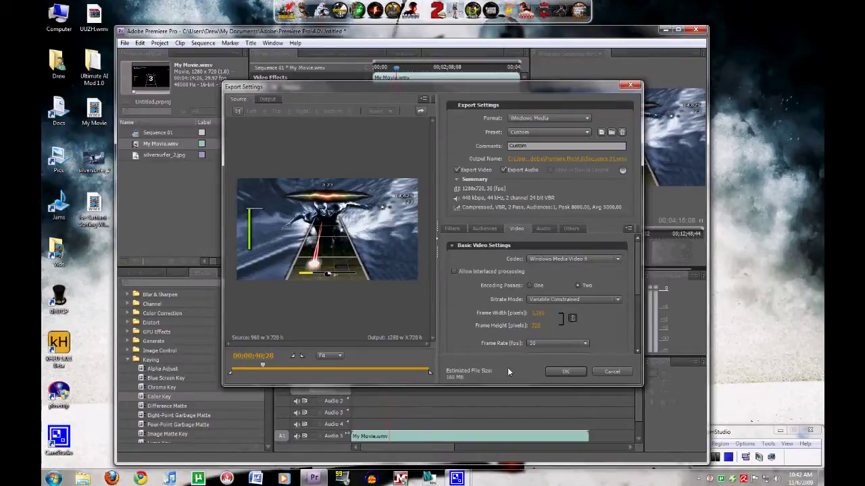
click(559, 372)
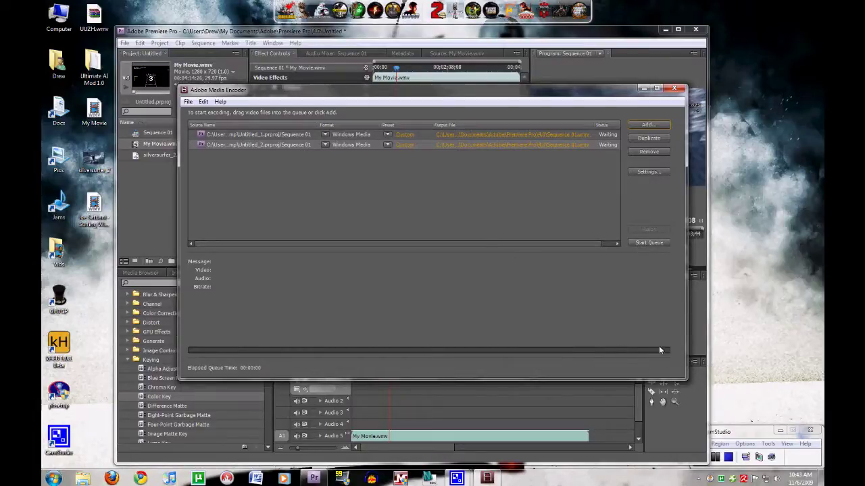
Remove both waiting Sequence 01 jobs from the Adobe Media Encoder queue.
drag(293, 186, 235, 139)
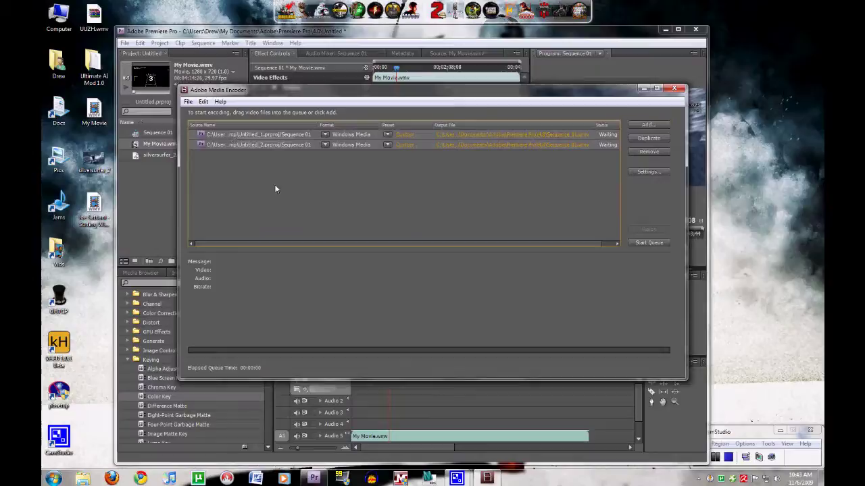
click(644, 152)
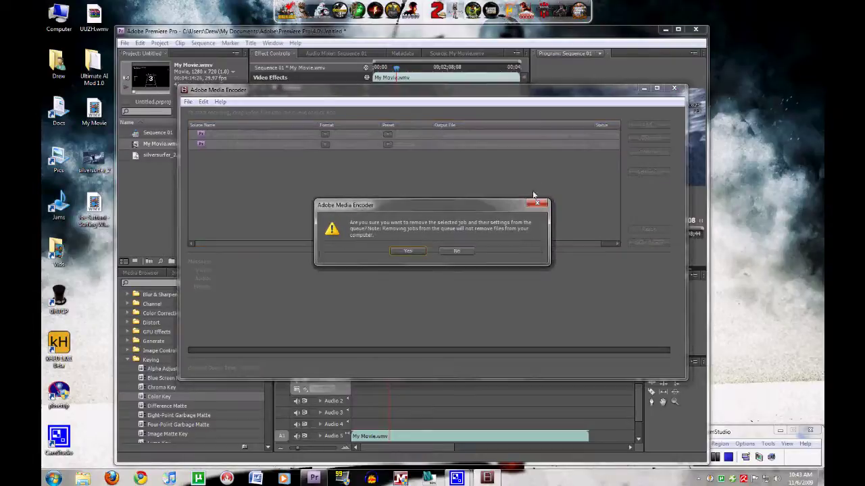
click(407, 253)
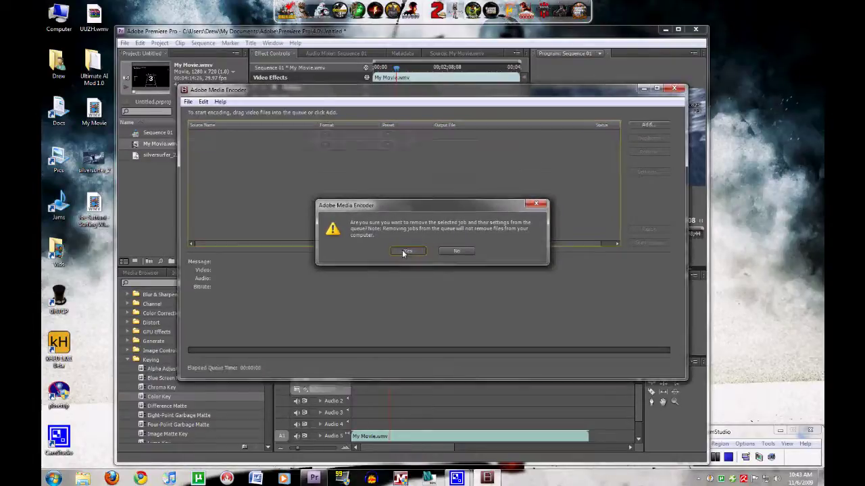
Close Adobe Media Encoder and exit Premiere Pro.
click(674, 89)
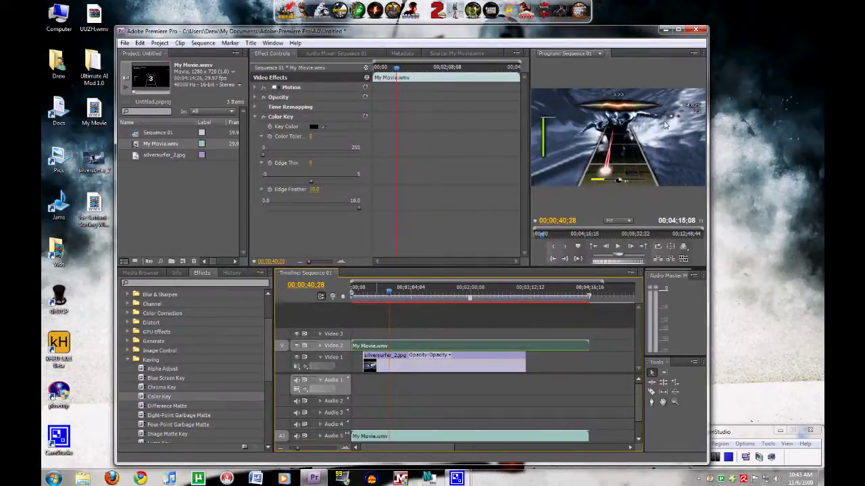
click(695, 29)
click(412, 258)
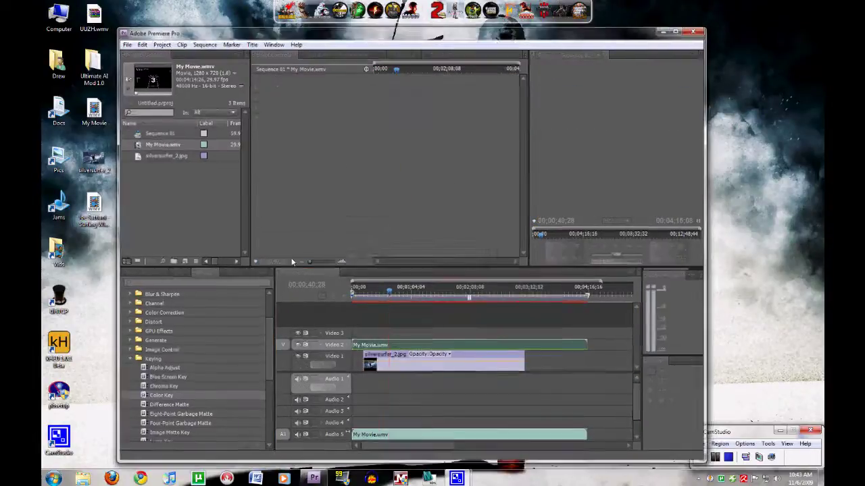
Play the Joe Satriani - Surfing With The Alien video from the desktop to review the composite, and close the player.
double_click(93, 206)
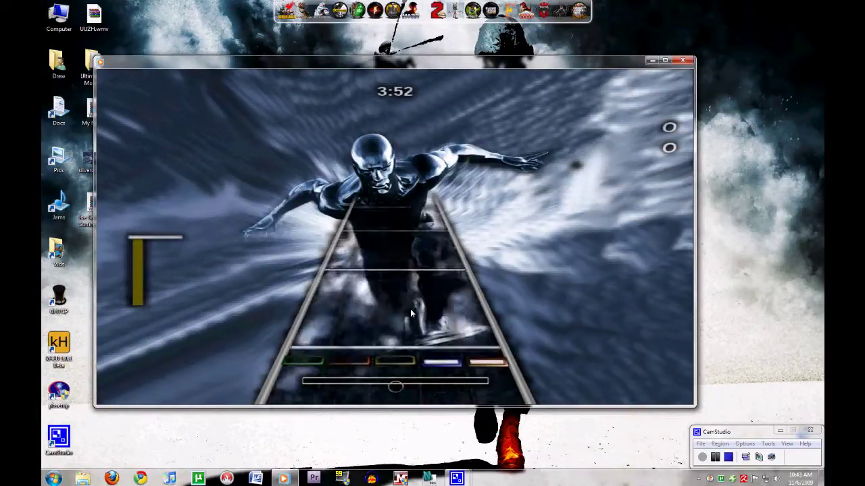
mouse_move(555, 118)
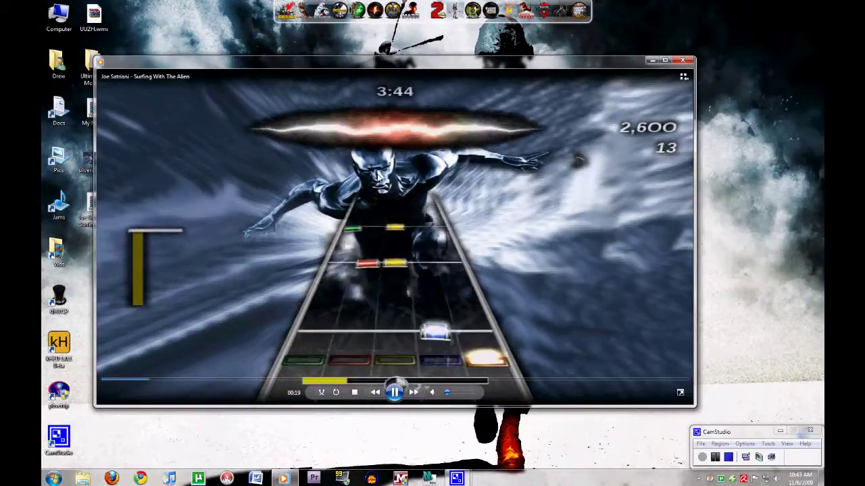
click(682, 60)
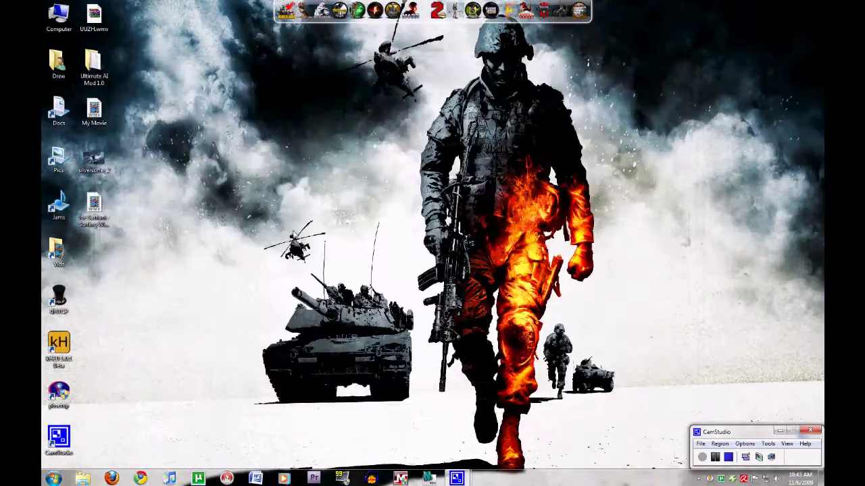